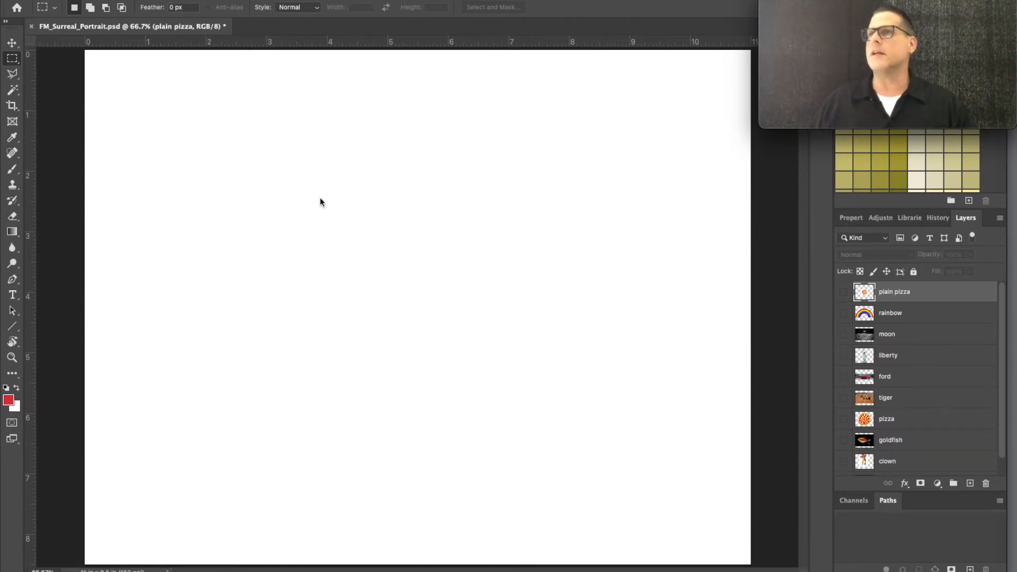
# - Preview the plain pizza, rainbow, moon and liberty layers on the canvas, and hide all four again
pyautogui.click(843, 292)
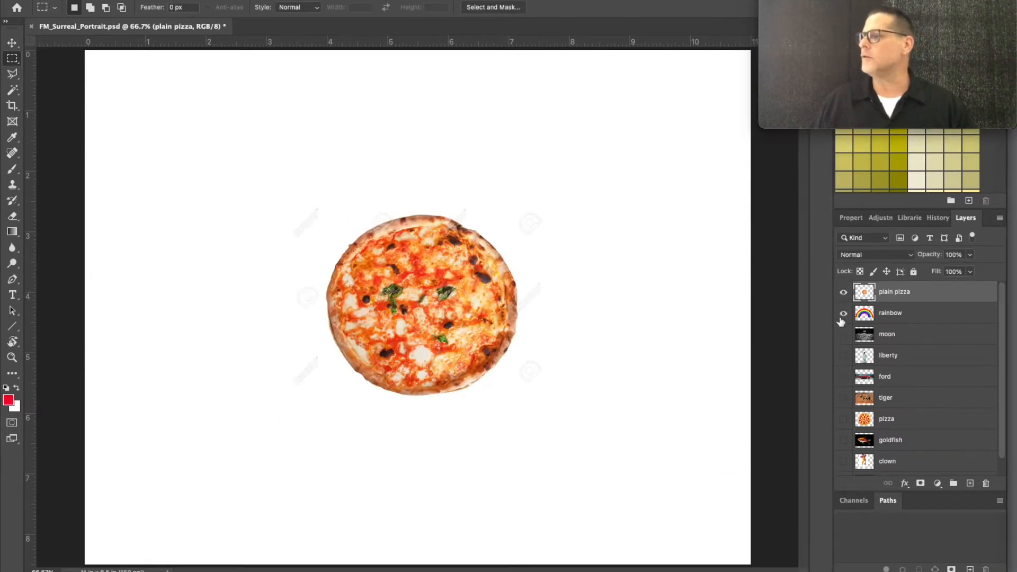
pyautogui.click(843, 313)
pyautogui.click(843, 334)
pyautogui.click(843, 355)
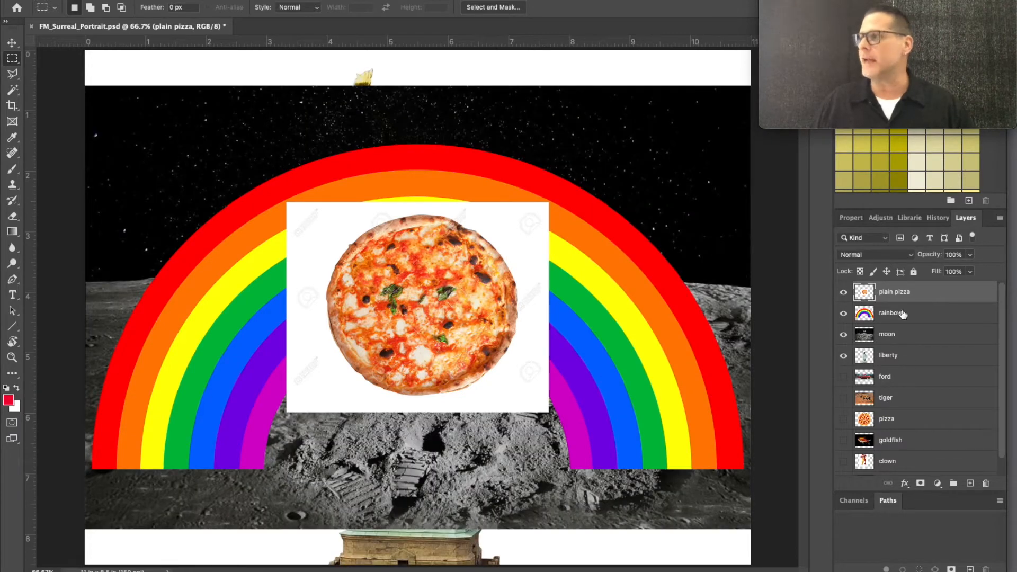
pyautogui.click(844, 292)
pyautogui.click(843, 313)
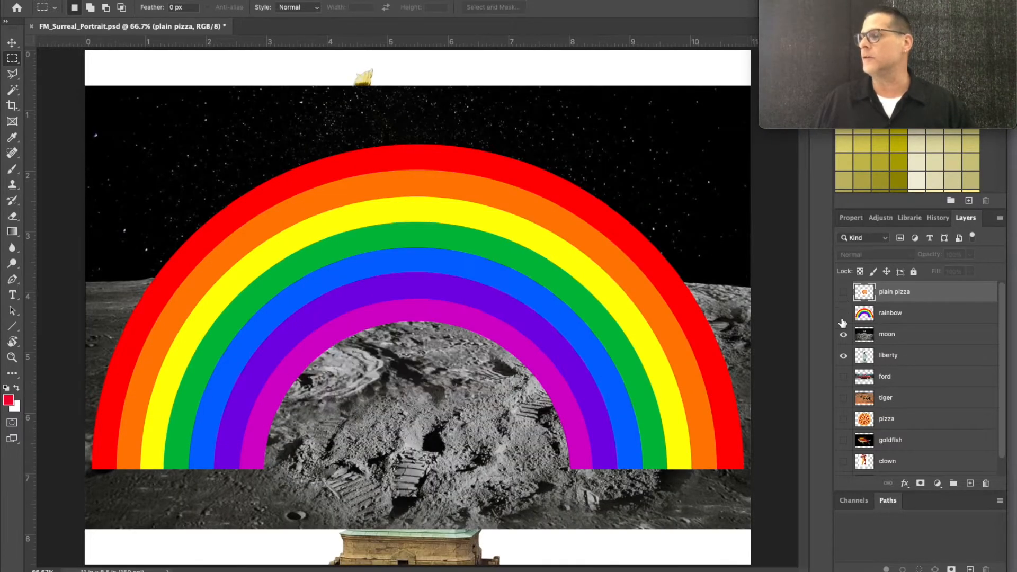
pyautogui.click(843, 334)
pyautogui.click(843, 355)
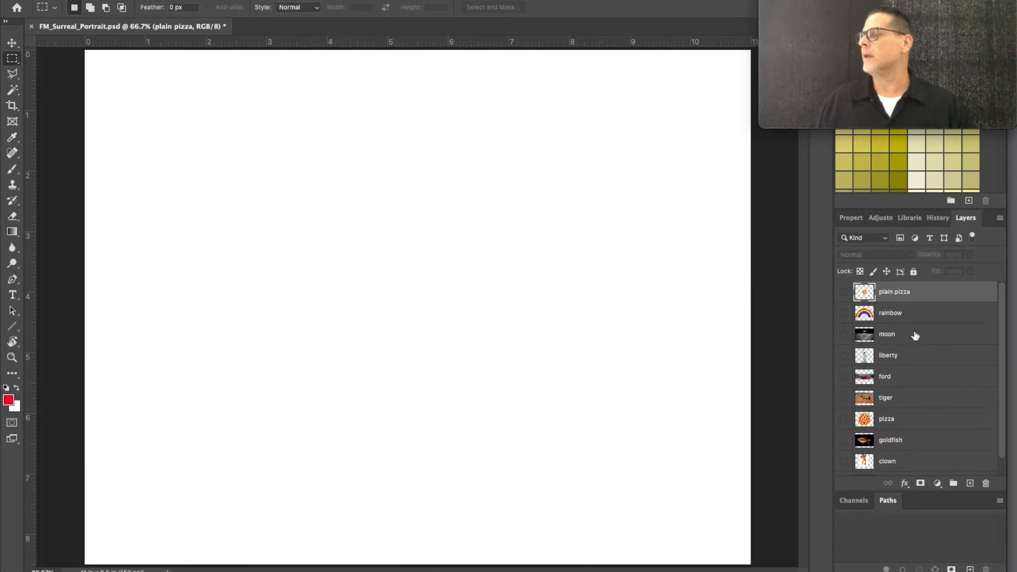
# - Show the moon layer and scale the moon image proportionally to 120% so it covers the canvas
pyautogui.click(843, 334)
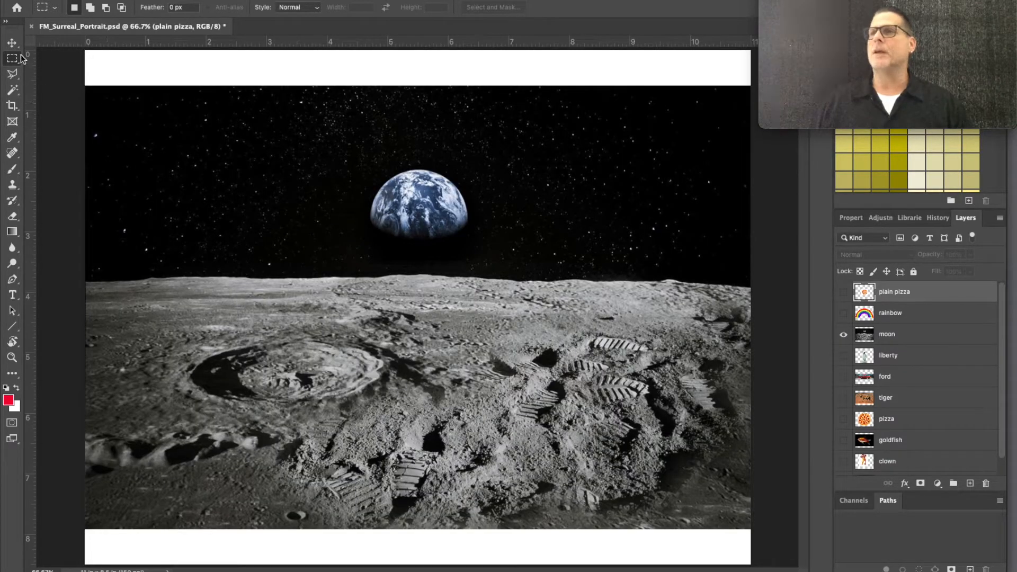
pyautogui.press('v')
pyautogui.click(298, 177)
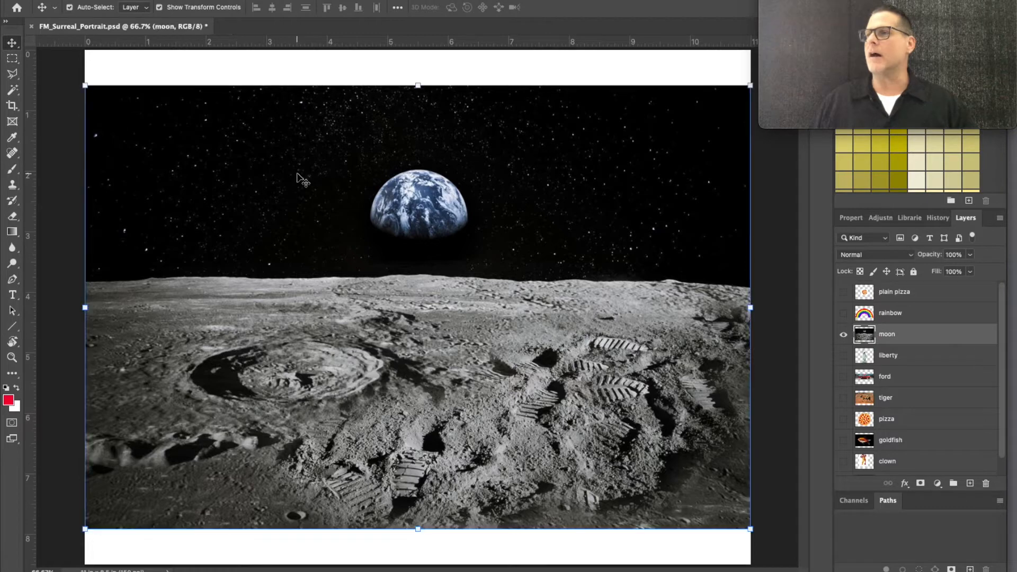
pyautogui.click(418, 86)
pyautogui.moveTo(419, 80); pyautogui.dragTo(424, 37)
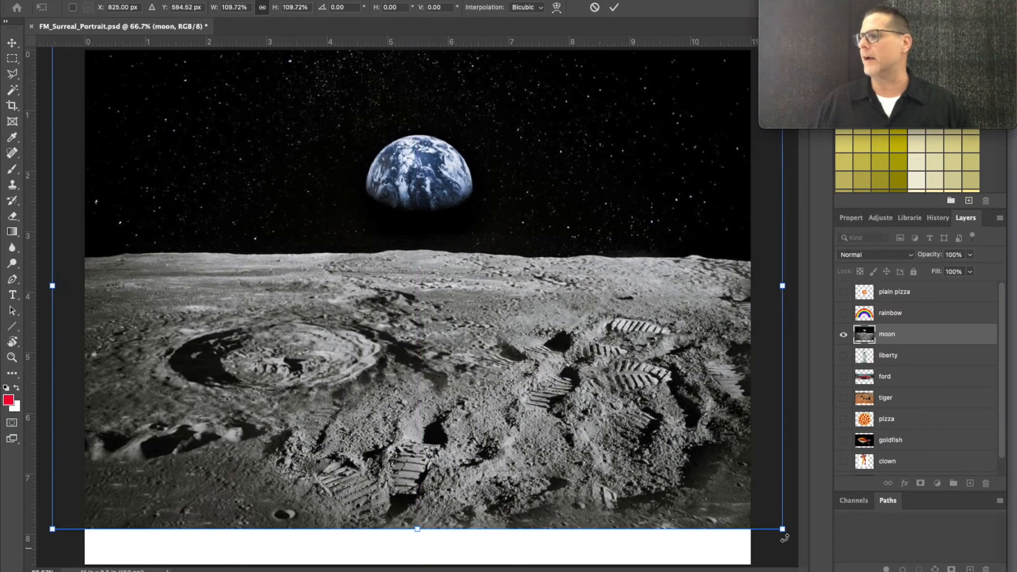
pyautogui.moveTo(782, 530); pyautogui.dragTo(847, 571)
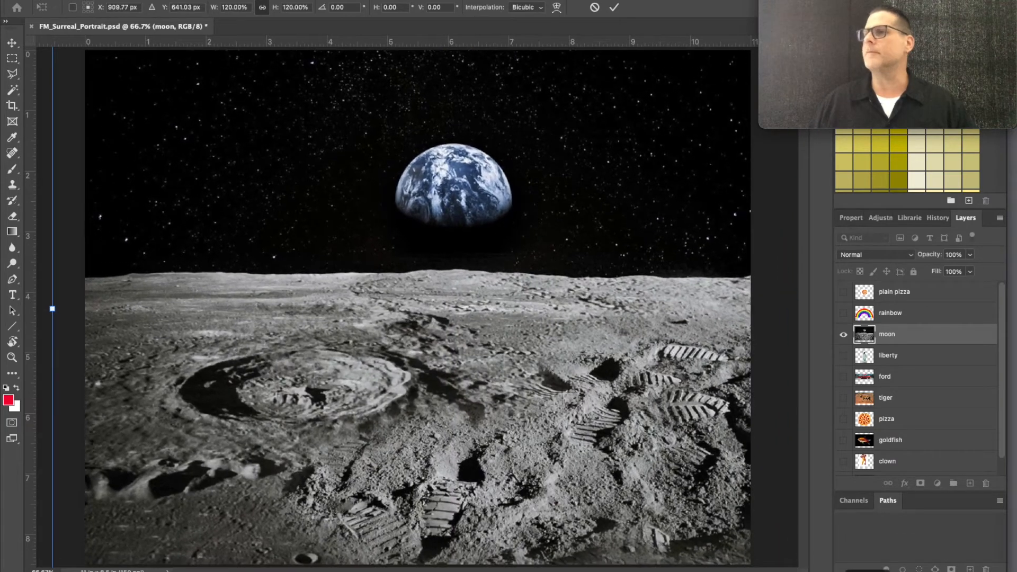
# - Stretch the moon image non-proportionally to about 103% width and 119.6% height so it fills the canvas, and apply the transform
pyautogui.press('super+minus')
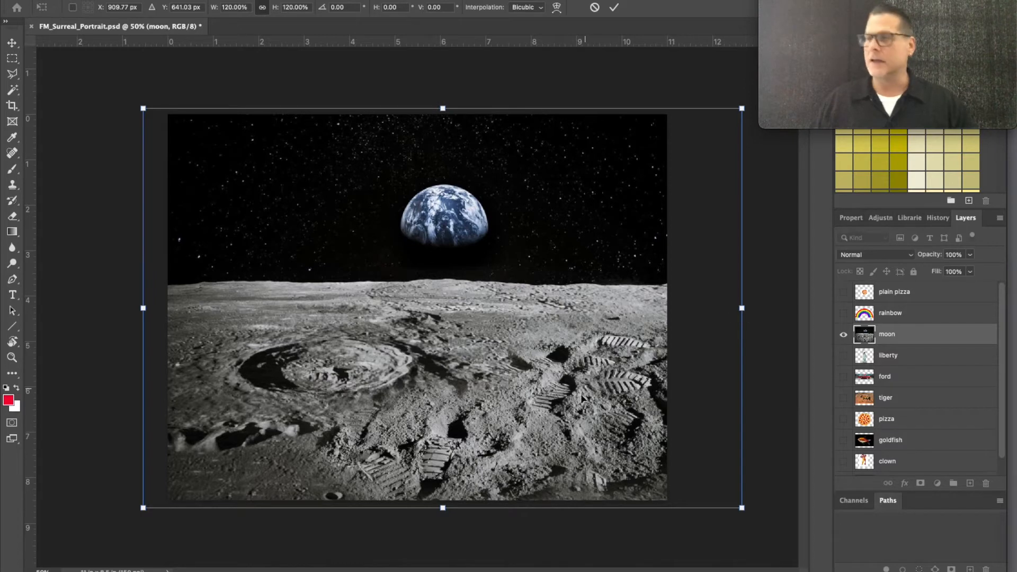
pyautogui.moveTo(741, 308); pyautogui.dragTo(662, 305)
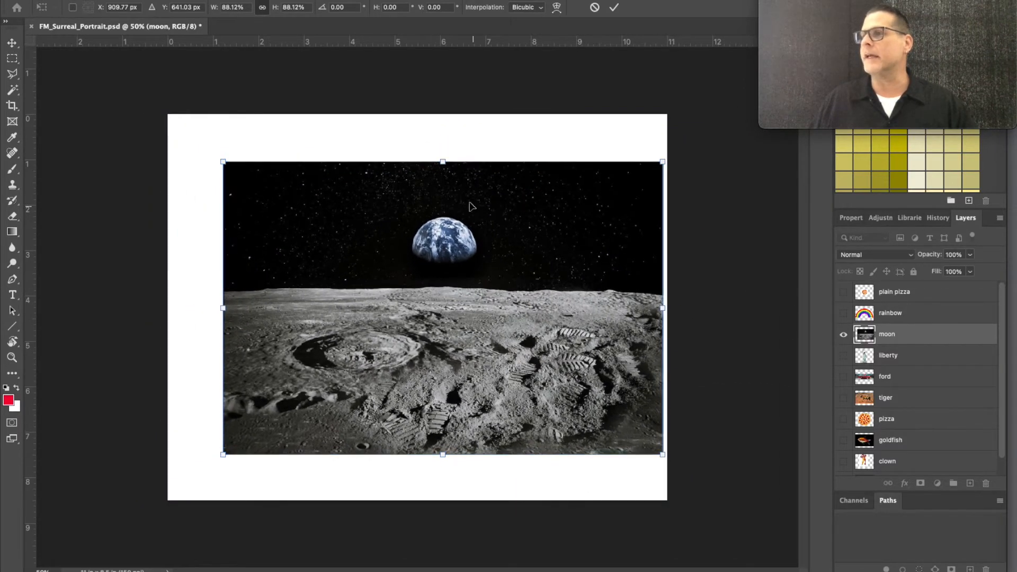
pyautogui.moveTo(442, 160); pyautogui.dragTo(443, 112)
pyautogui.moveTo(221, 283); pyautogui.dragTo(165, 283)
pyautogui.moveTo(663, 283); pyautogui.dragTo(680, 283)
pyautogui.moveTo(423, 454); pyautogui.dragTo(423, 510)
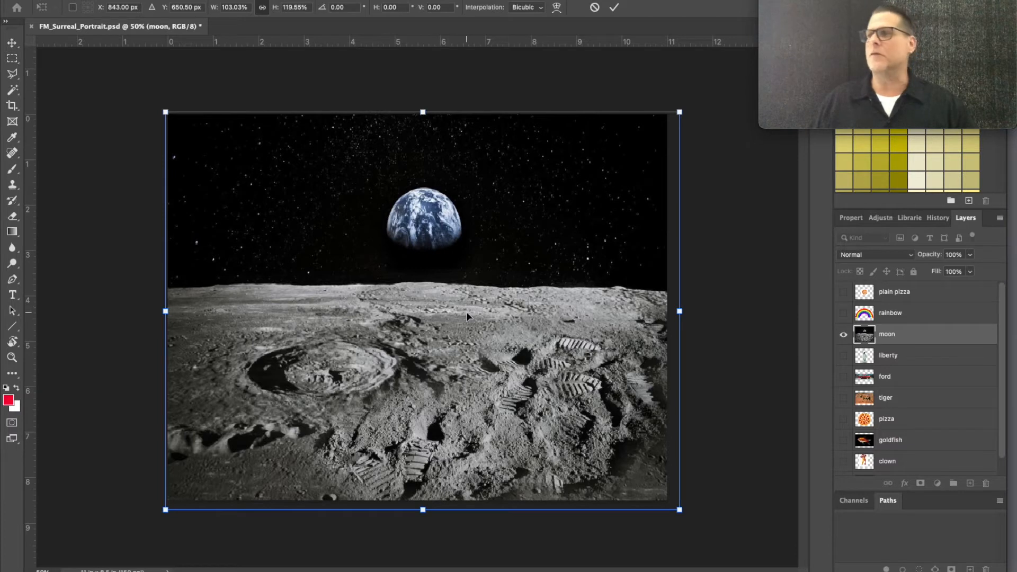
pyautogui.press('Return')
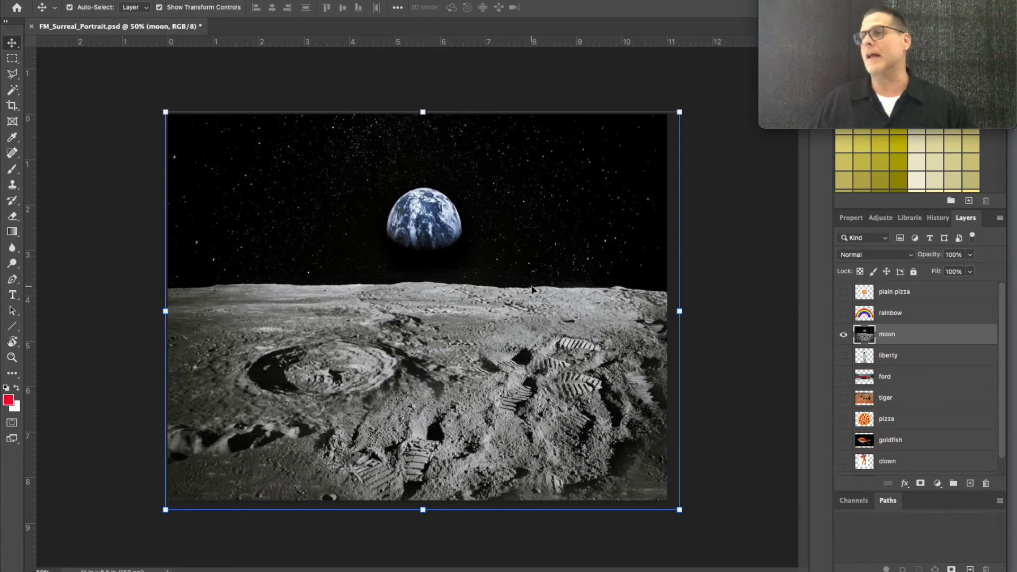
pyautogui.click(724, 279)
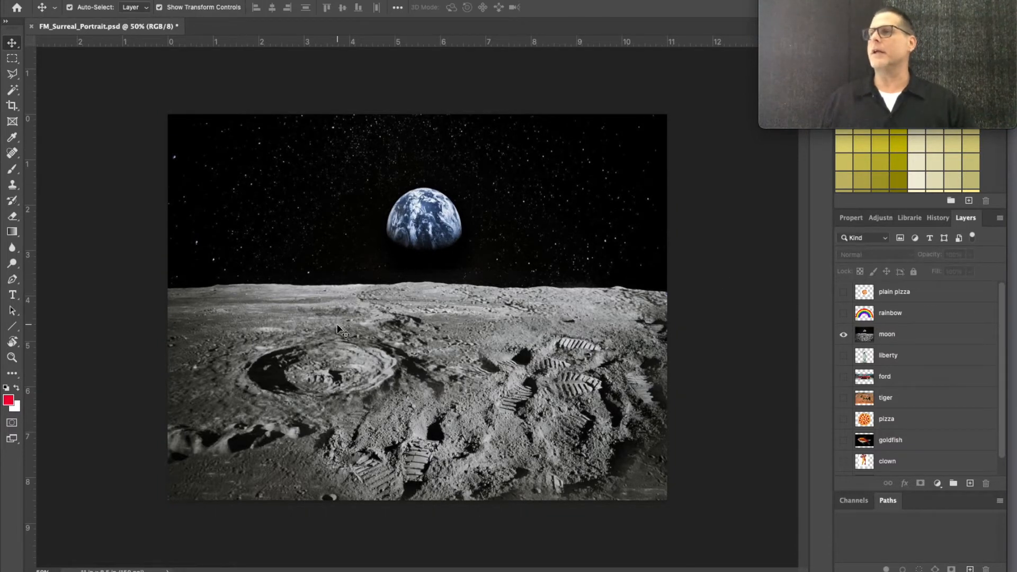
# - Apply a Hue/Saturation adjustment with Hue +92 to the moon layer, turning the planet purple
pyautogui.click(506, 226)
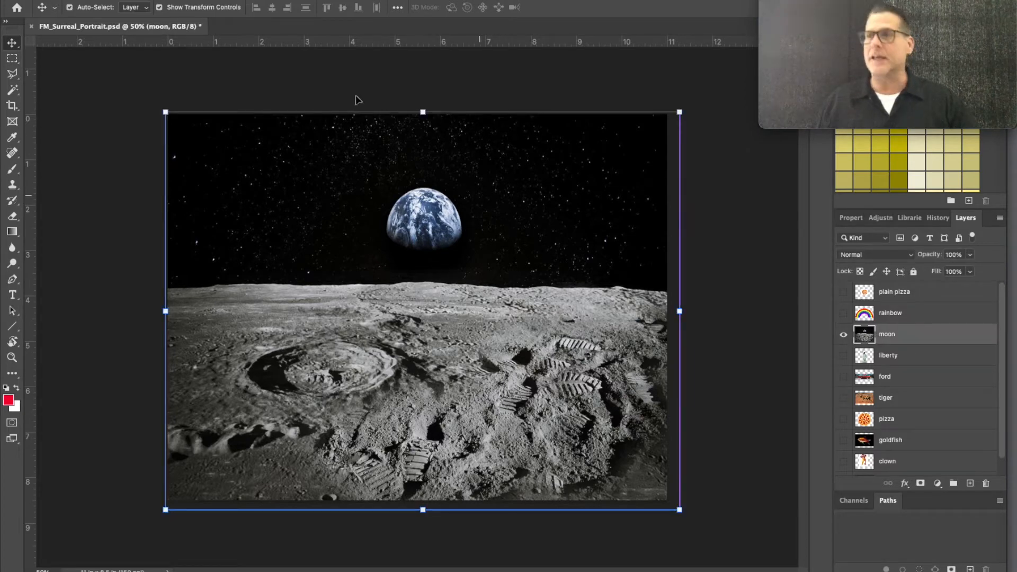
pyautogui.click(151, 1)
pyautogui.moveTo(157, 12)
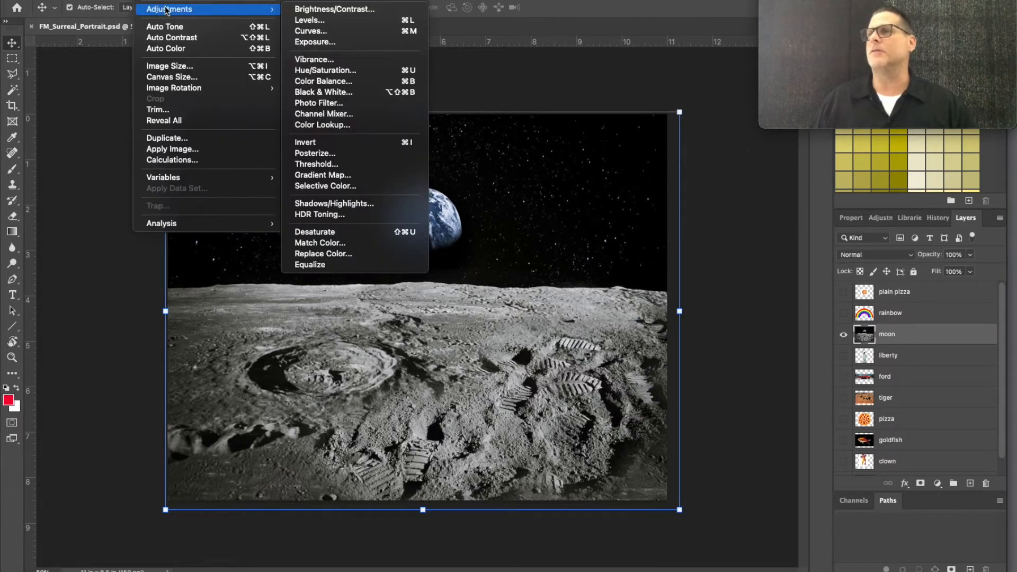
pyautogui.click(318, 72)
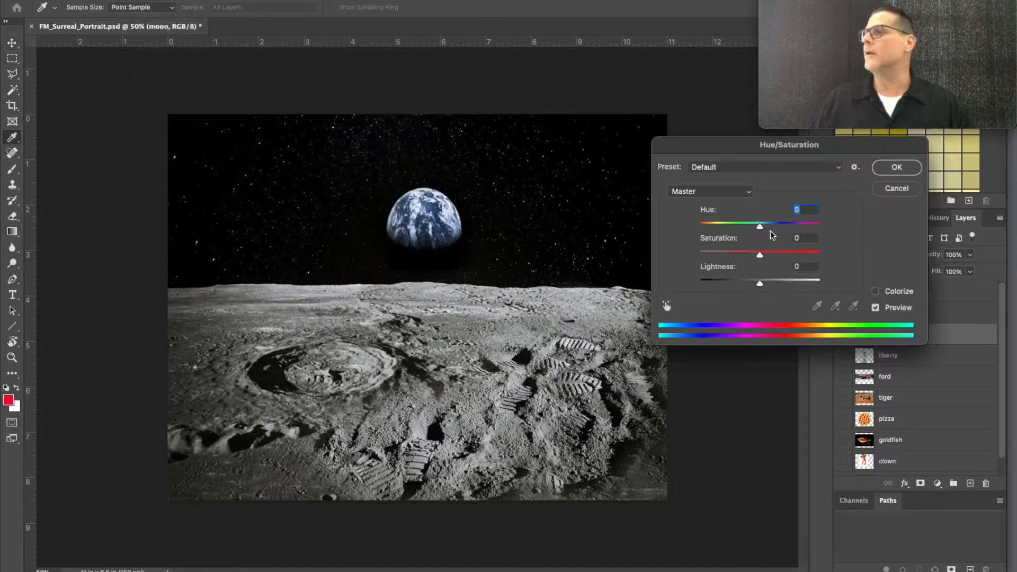
pyautogui.moveTo(760, 227); pyautogui.dragTo(800, 234)
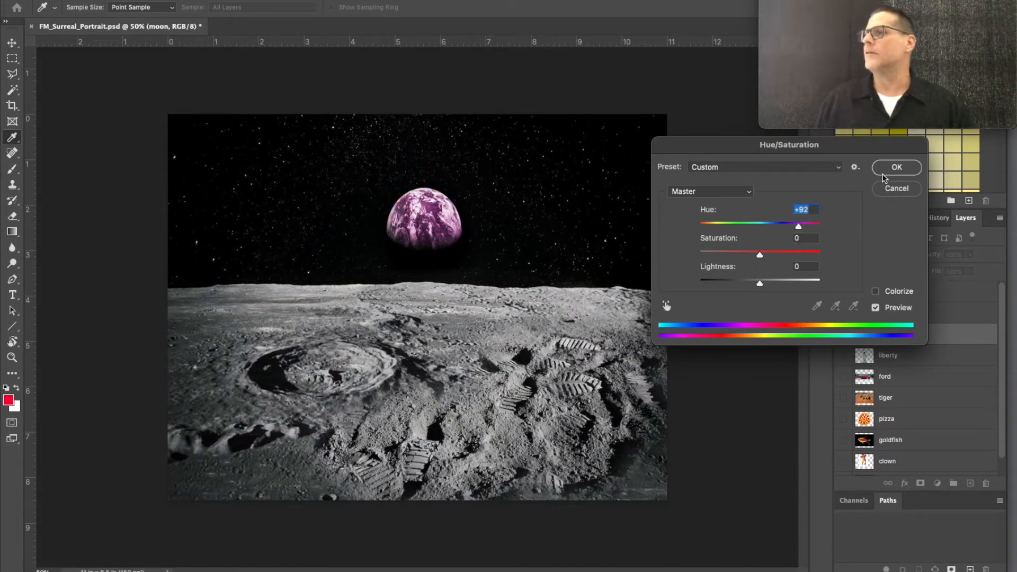
pyautogui.click(895, 167)
pyautogui.press('v')
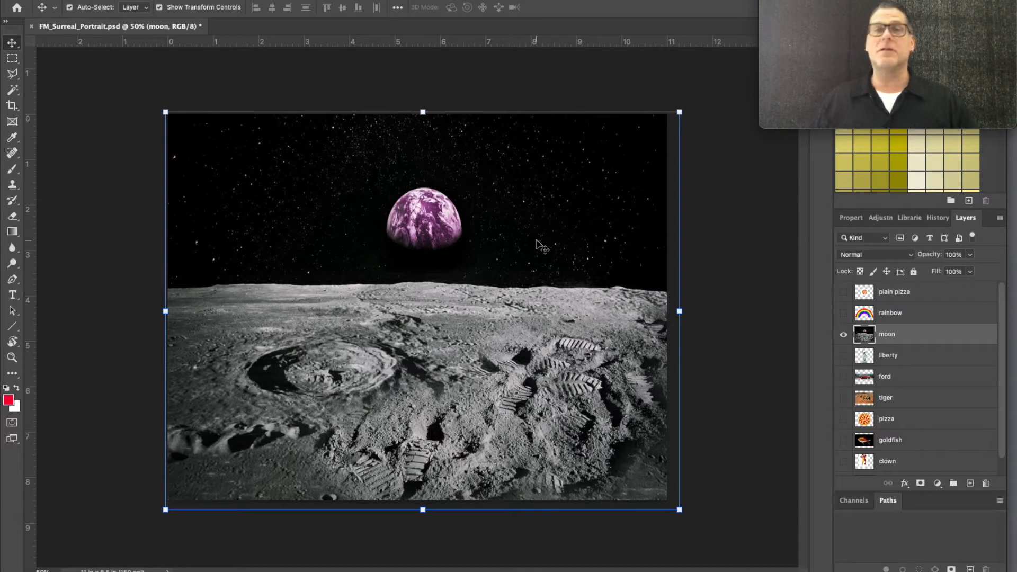
pyautogui.click(711, 235)
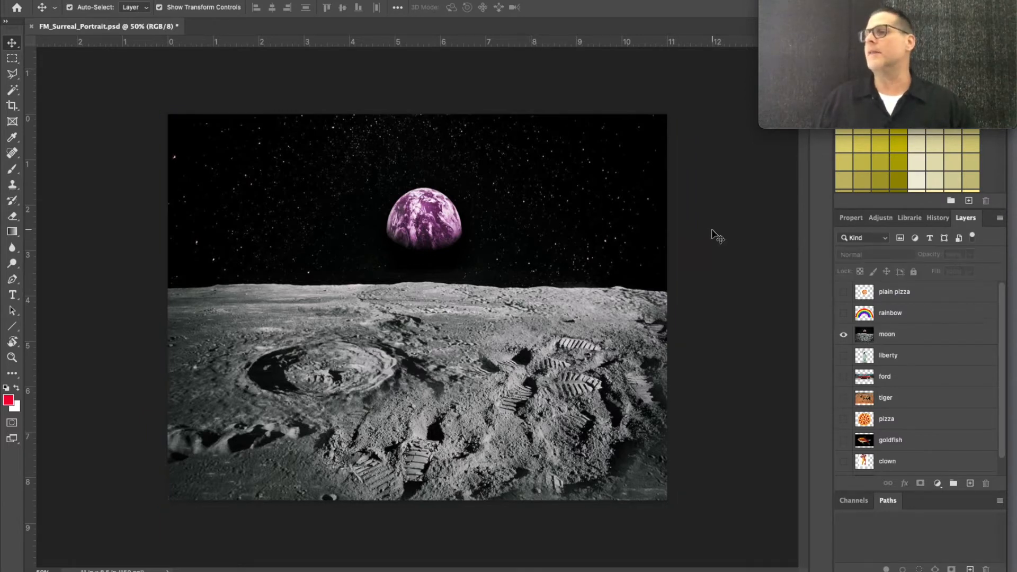
# - Show the rainbow layer, scale it to about 73.5%, and place it centred above the planet with its ends on the horizon
pyautogui.click(843, 314)
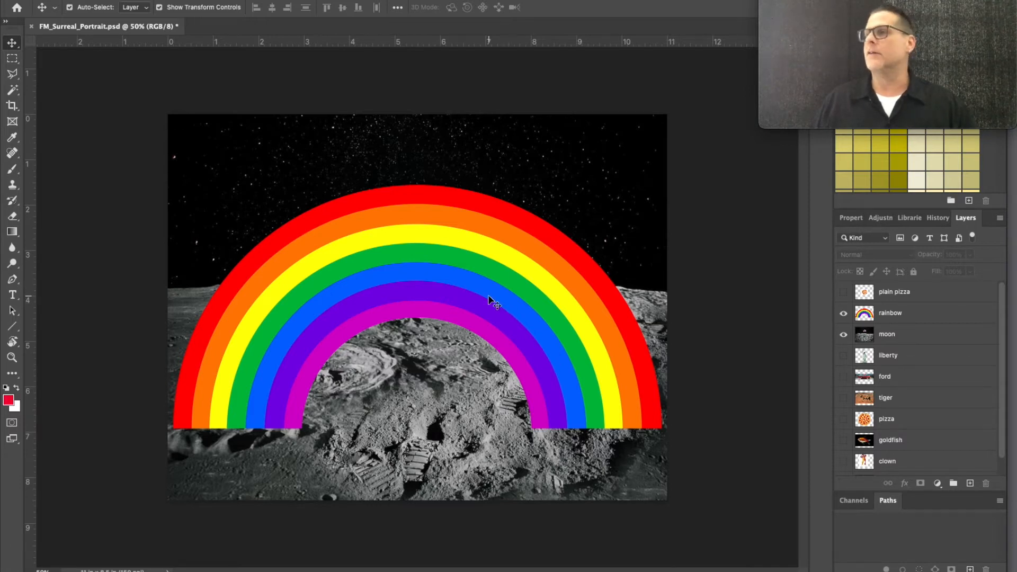
pyautogui.moveTo(485, 296); pyautogui.dragTo(479, 215)
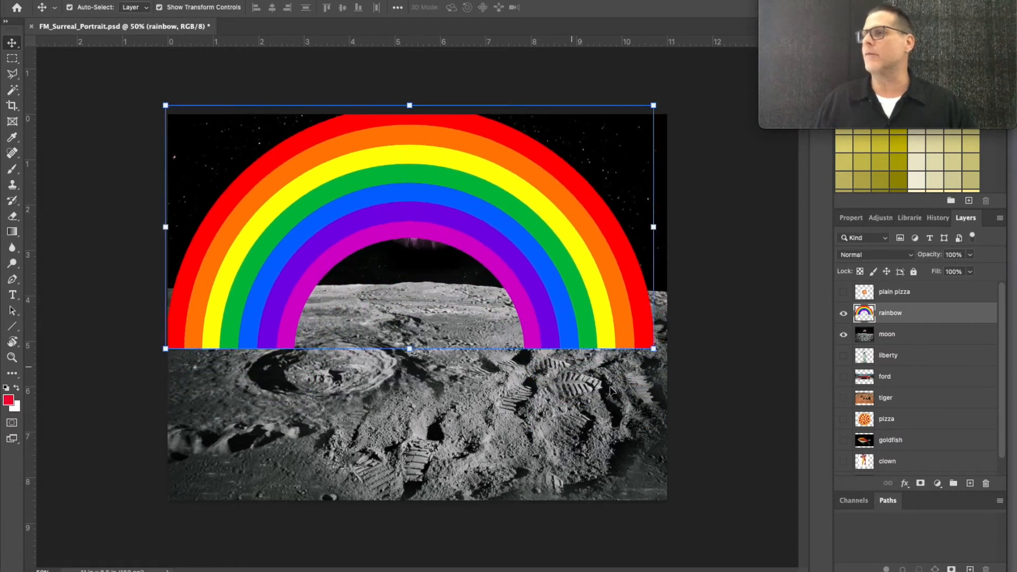
pyautogui.moveTo(653, 350); pyautogui.dragTo(484, 264)
pyautogui.moveTo(415, 247); pyautogui.dragTo(507, 251)
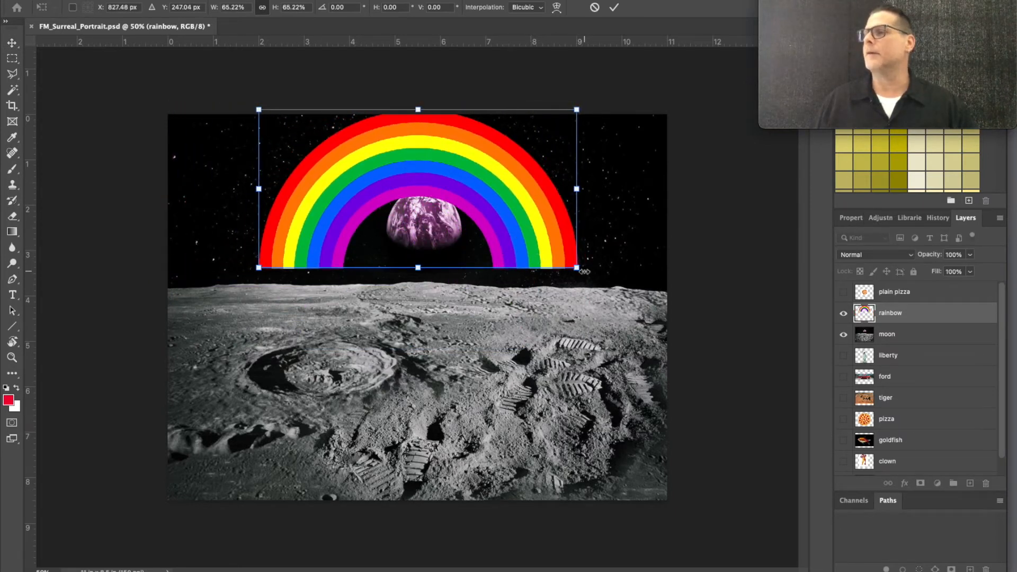
pyautogui.moveTo(543, 237); pyautogui.dragTo(544, 264)
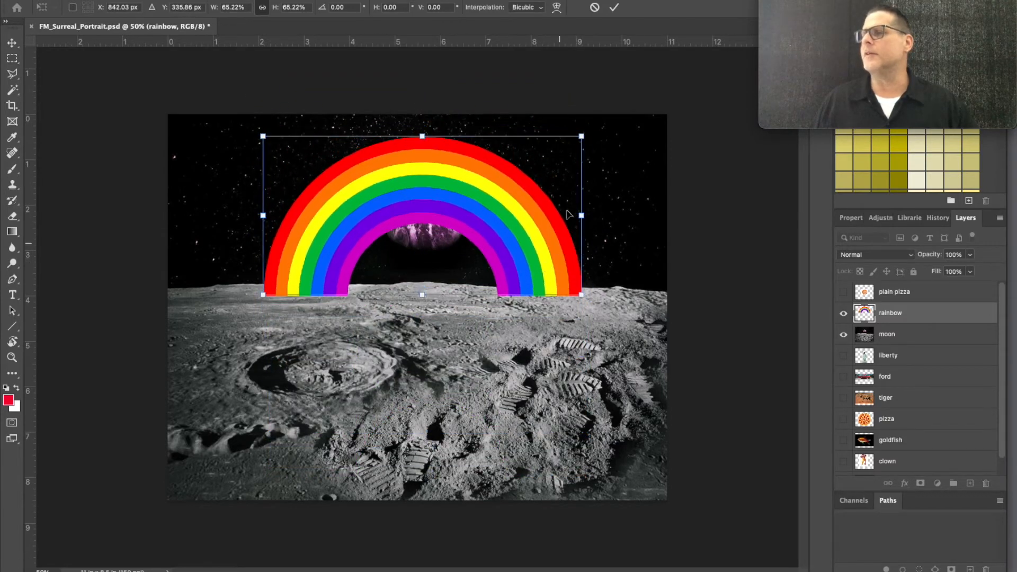
pyautogui.moveTo(580, 135); pyautogui.dragTo(623, 114)
pyautogui.moveTo(519, 170)
pyautogui.mouseDown()
pyautogui.moveTo(476, 170)
pyautogui.moveTo(500, 169)
pyautogui.mouseUp()
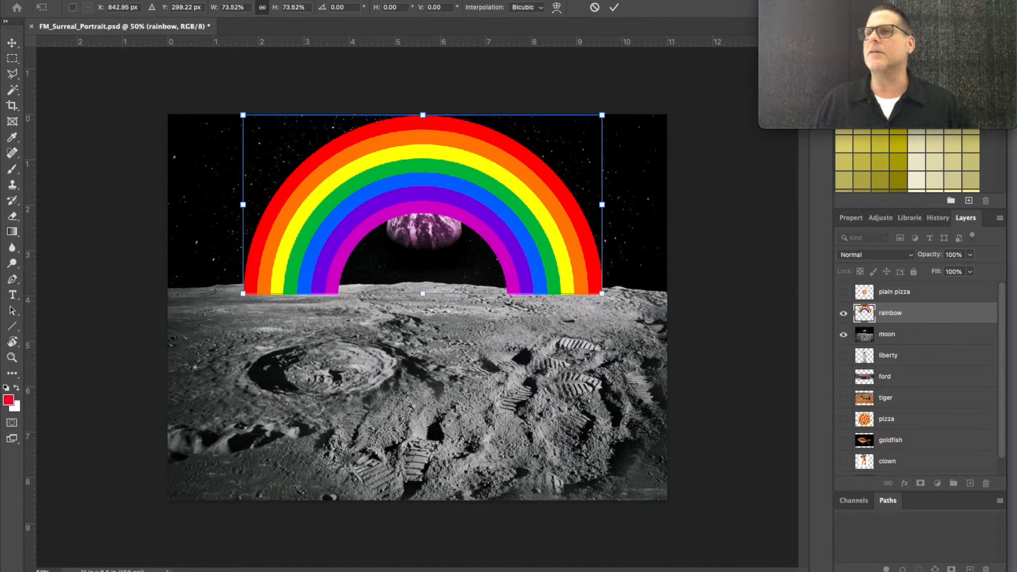
# - Try to erase the rainbow's left end along the horizon with a soft round 57 px eraser, and undo the stroke
pyautogui.click(13, 215)
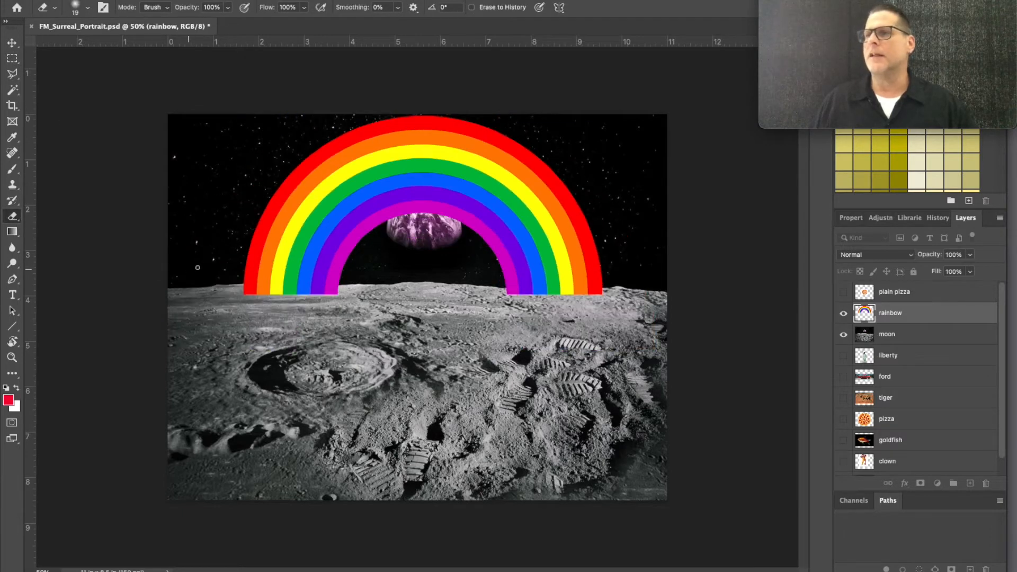
pyautogui.rightClick(250, 286)
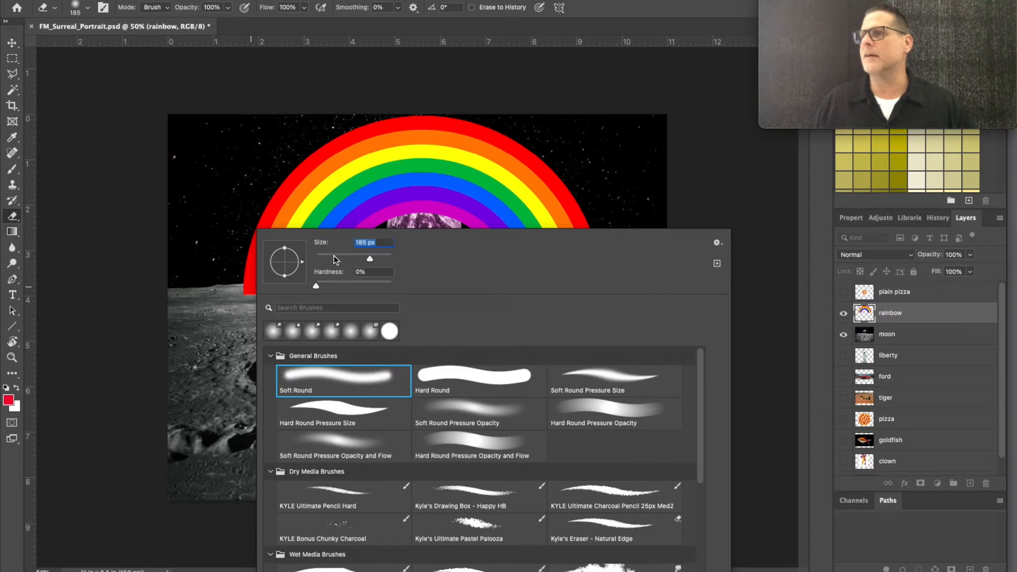
pyautogui.moveTo(227, 290); pyautogui.dragTo(339, 291)
pyautogui.hotkey('ctrl', 'z')
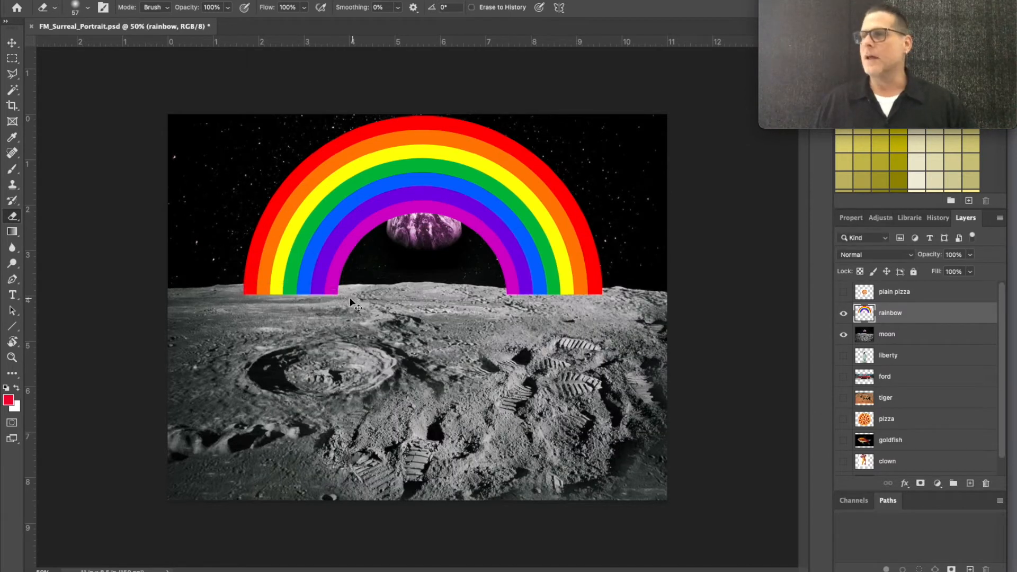
# - Give the eraser a hard edge, try erasing the rainbow's left end with it, and undo the stroke
pyautogui.rightClick(331, 264)
pyautogui.moveTo(396, 286); pyautogui.dragTo(471, 286)
pyautogui.click(244, 292)
pyautogui.moveTo(244, 293); pyautogui.dragTo(341, 292)
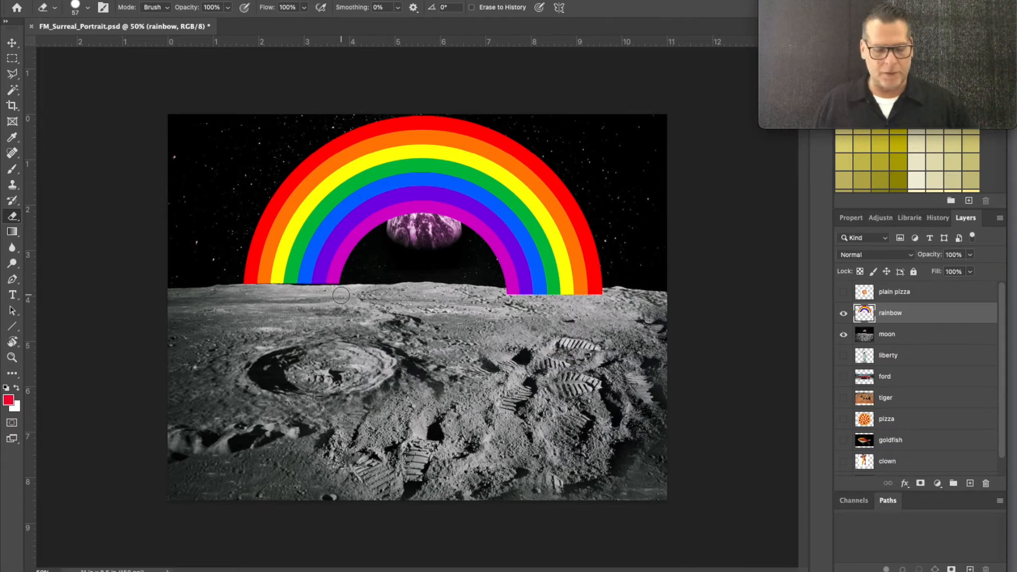
pyautogui.hotkey('ctrl', 'z')
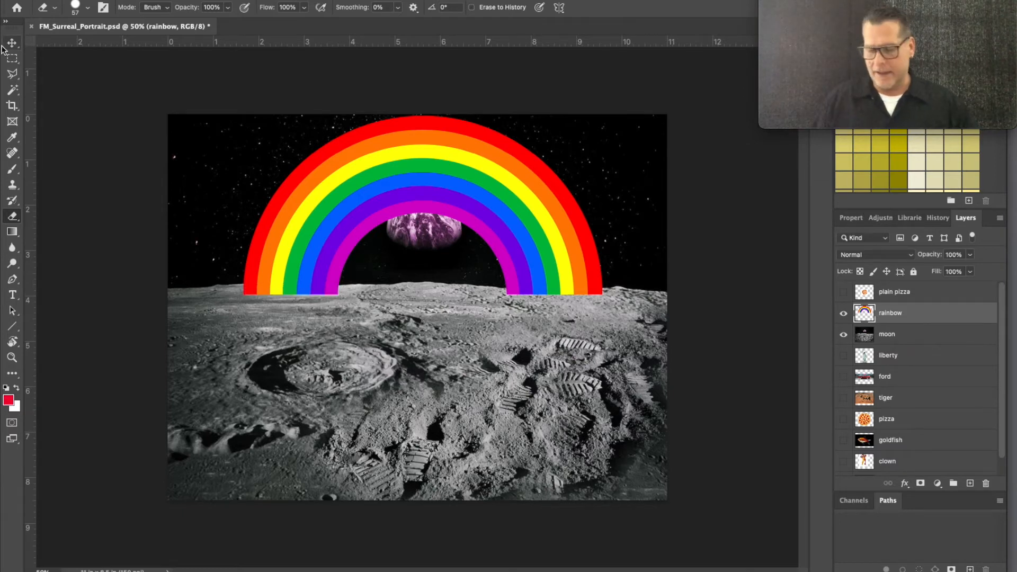
# - Reduce the rainbow layer's opacity to 37% so the horizon shows through it
pyautogui.hotkey('ctrl', '1')
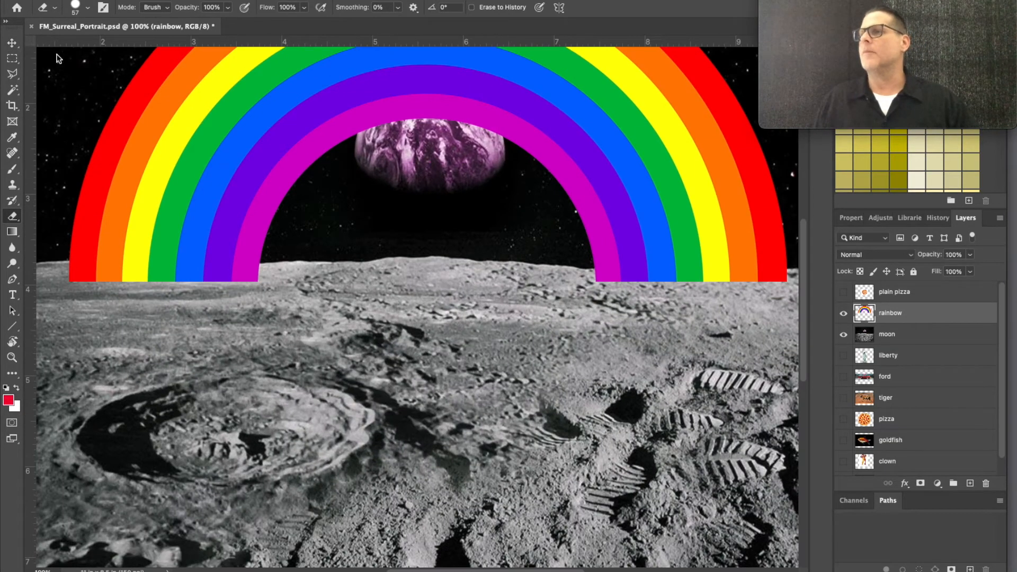
pyautogui.moveTo(260, 244); pyautogui.dragTo(312, 342)
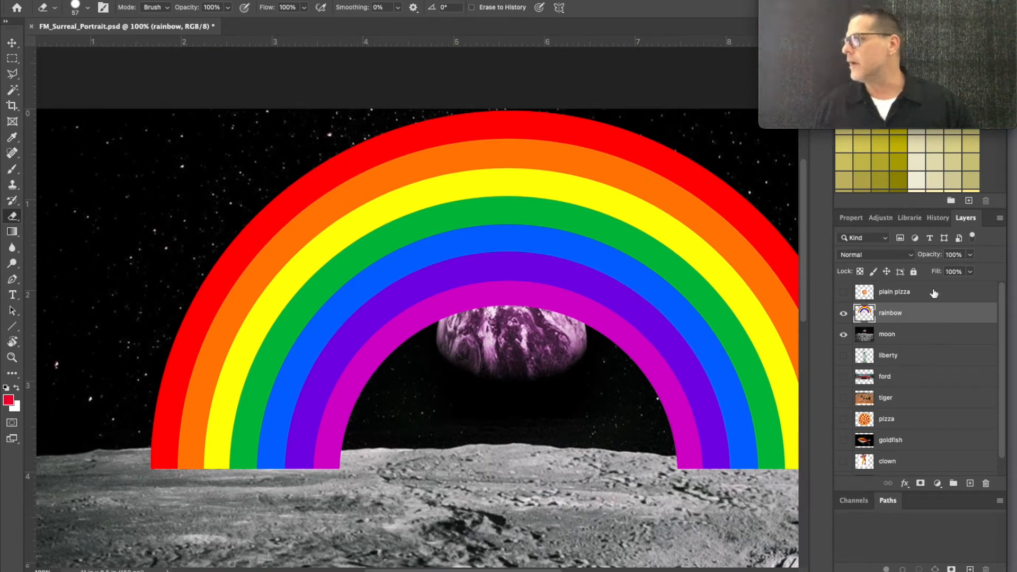
pyautogui.click(971, 255)
pyautogui.click(935, 270)
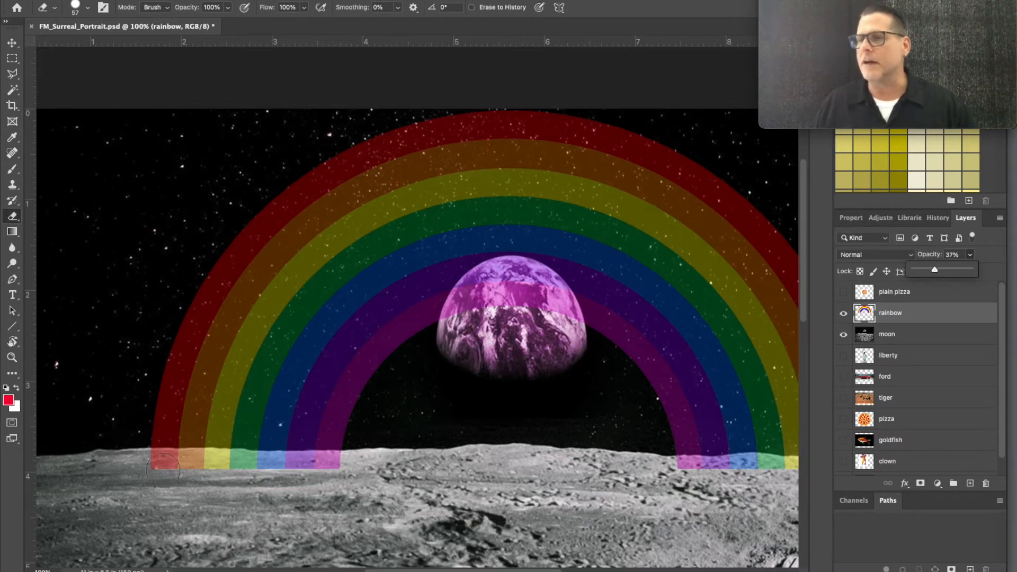
# - Erase both ends of the rainbow where they overlap the lunar ground, and the part of it covering the planet
pyautogui.moveTo(151, 465)
pyautogui.mouseDown()
pyautogui.moveTo(345, 471)
pyautogui.moveTo(307, 469)
pyautogui.mouseUp()
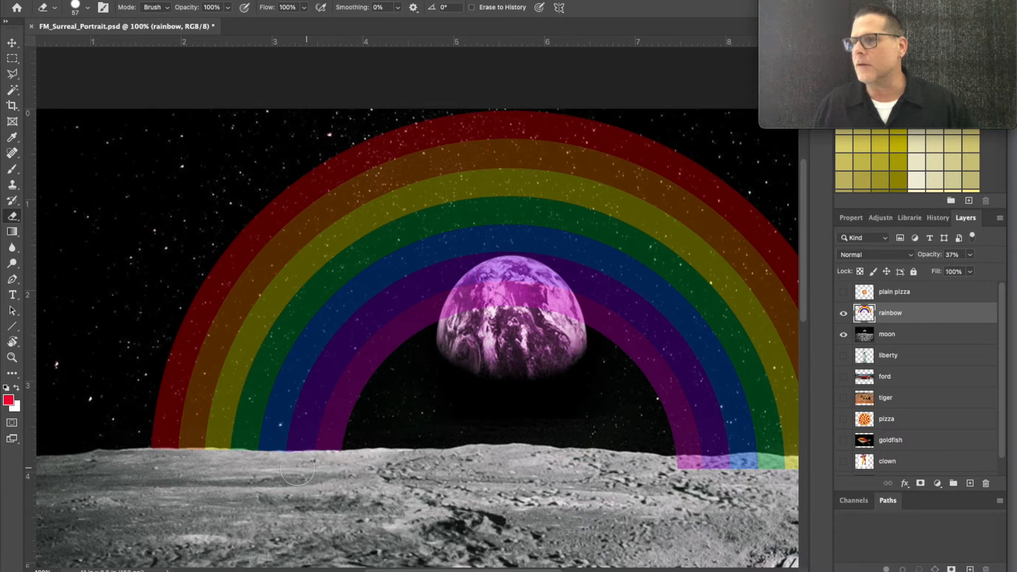
pyautogui.hscroll(5, 368, 469)
pyautogui.moveTo(488, 467)
pyautogui.mouseDown()
pyautogui.moveTo(457, 468)
pyautogui.moveTo(644, 470)
pyautogui.mouseUp()
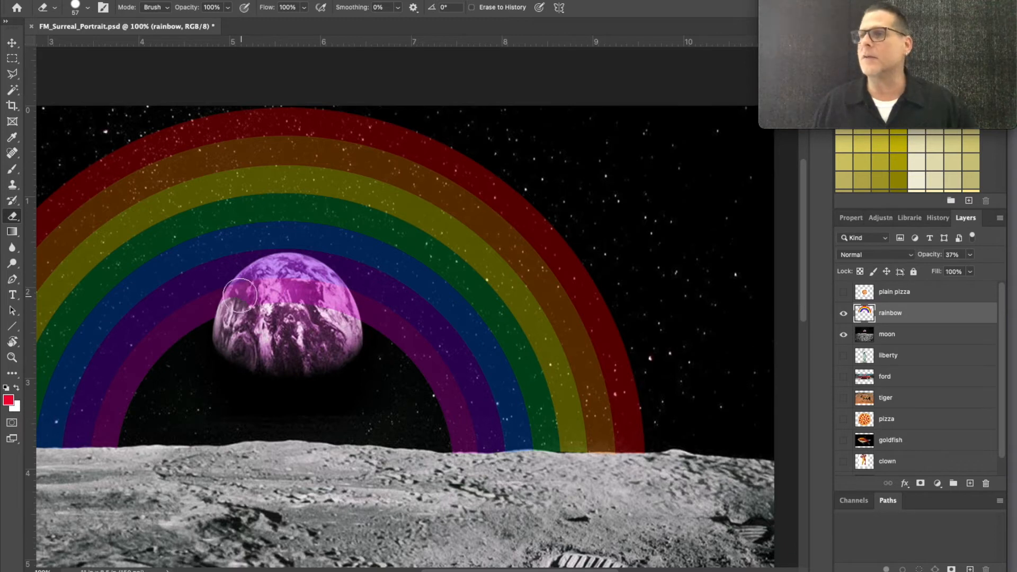
pyautogui.moveTo(250, 286)
pyautogui.mouseDown()
pyautogui.moveTo(286, 270)
pyautogui.moveTo(254, 280)
pyautogui.moveTo(301, 283)
pyautogui.moveTo(283, 267)
pyautogui.moveTo(294, 265)
pyautogui.moveTo(328, 291)
pyautogui.moveTo(343, 325)
pyautogui.moveTo(312, 274)
pyautogui.moveTo(286, 273)
pyautogui.moveTo(286, 294)
pyautogui.mouseUp()
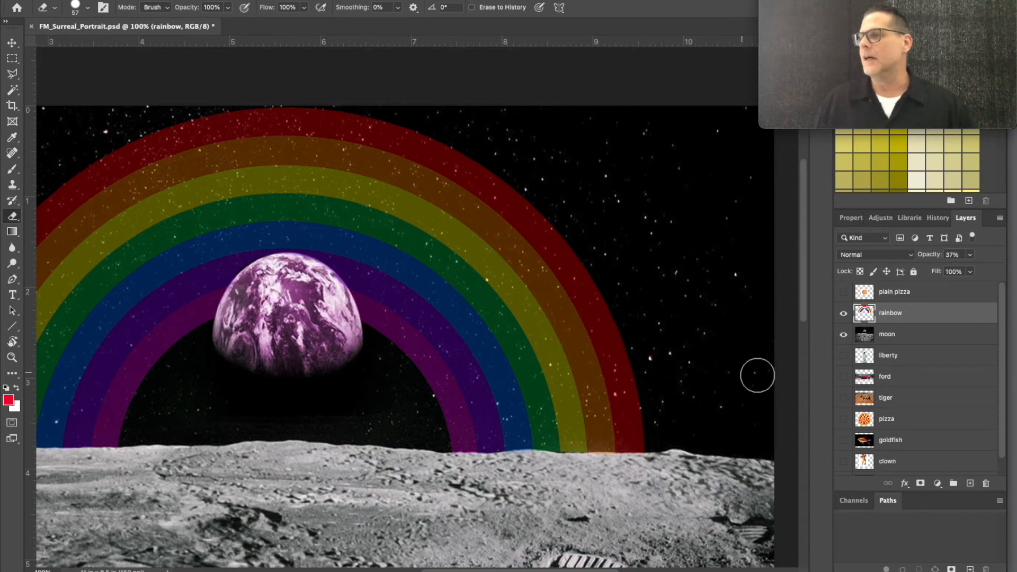
# - Raise the rainbow layer's opacity to 100% and check its erased edges against the planet and the horizon
pyautogui.hotkey('ctrl', '-')
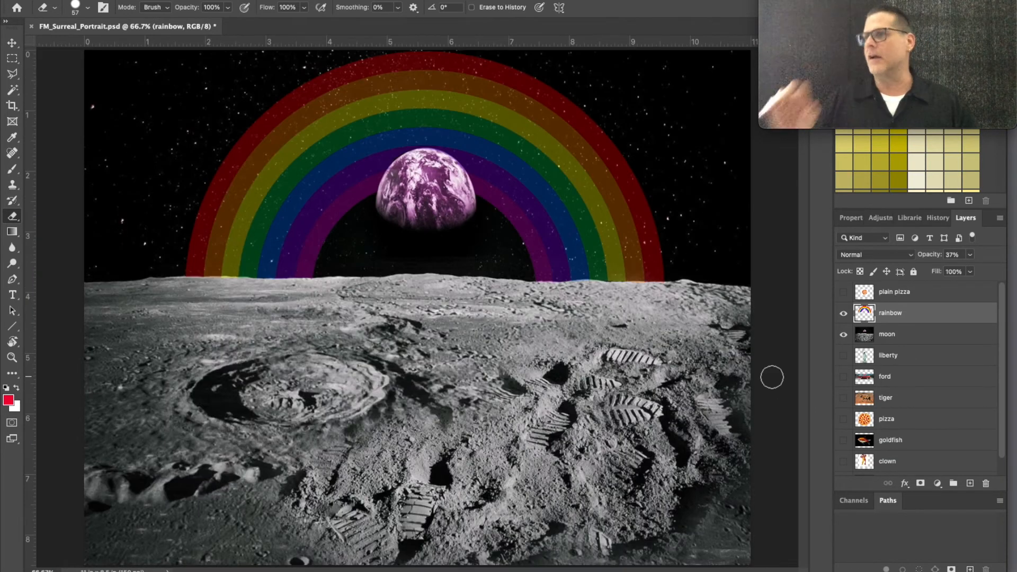
pyautogui.hotkey('ctrl', '-')
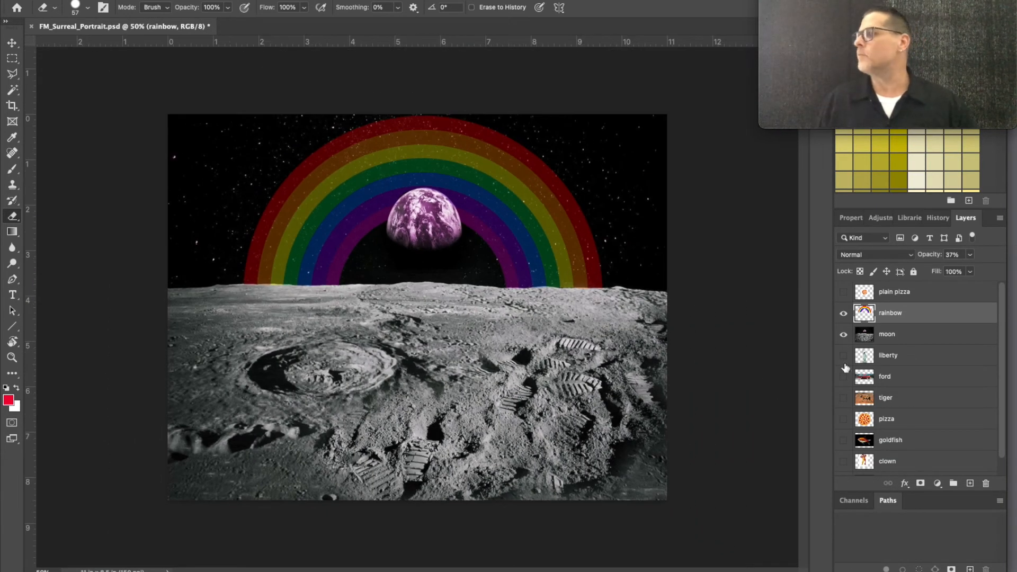
pyautogui.click(971, 255)
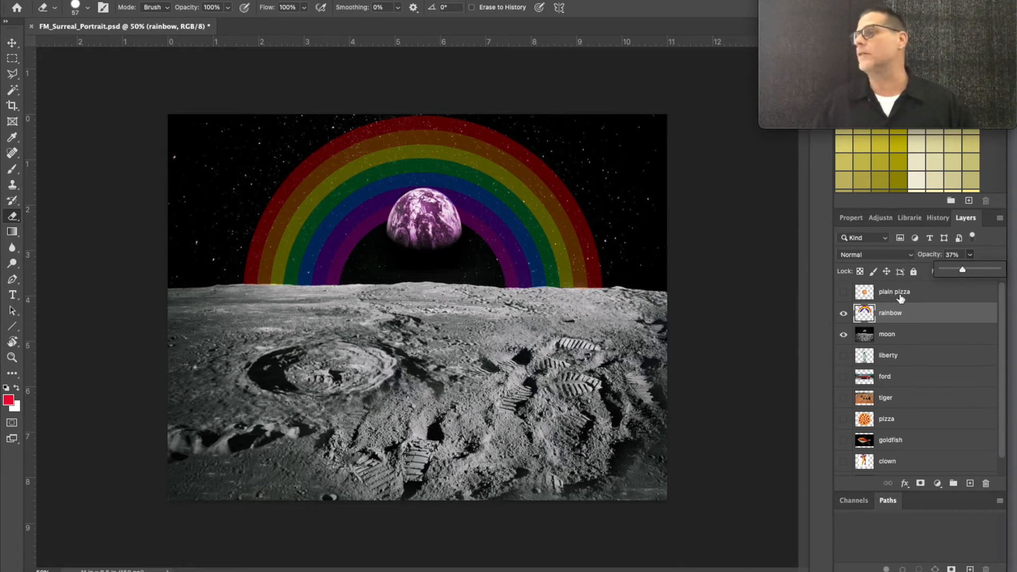
pyautogui.moveTo(1002, 273); pyautogui.dragTo(1012, 273)
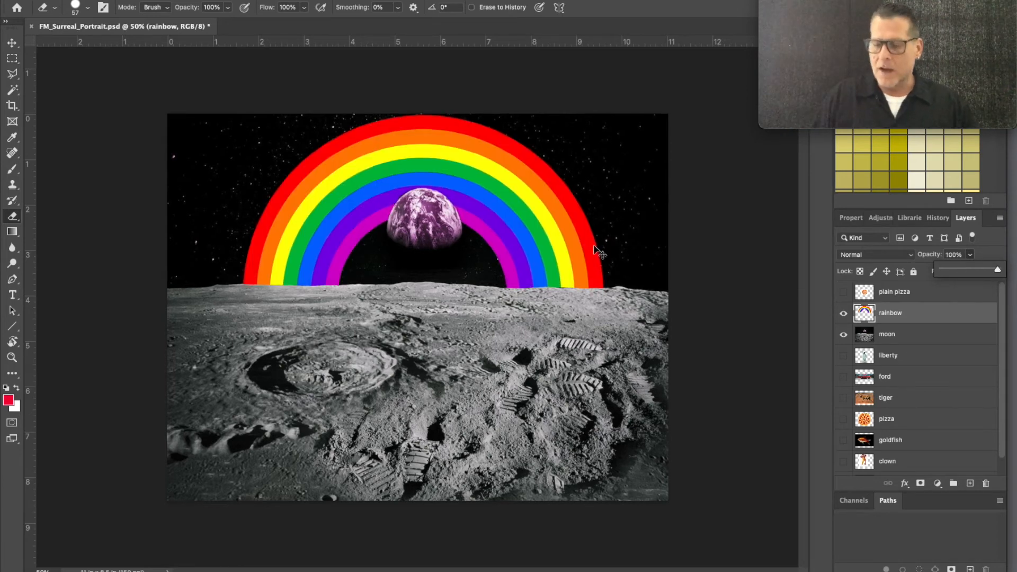
pyautogui.hotkey('ctrl', '+')
pyautogui.hotkey('ctrl', '+')
pyautogui.moveTo(480, 143); pyautogui.dragTo(479, 227)
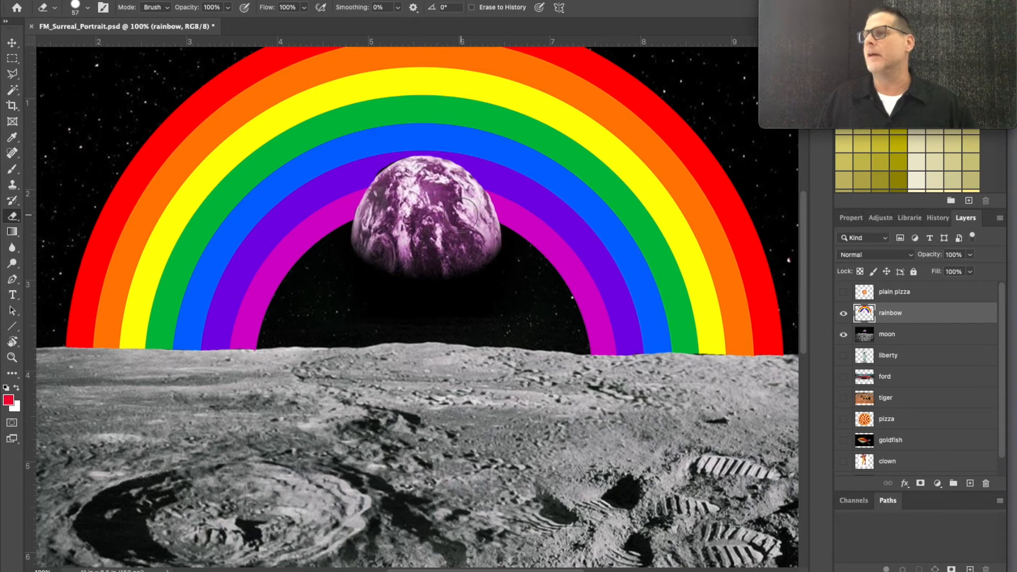
# - Set the rainbow layer's opacity to 62% and check the whole composition
pyautogui.click(969, 254)
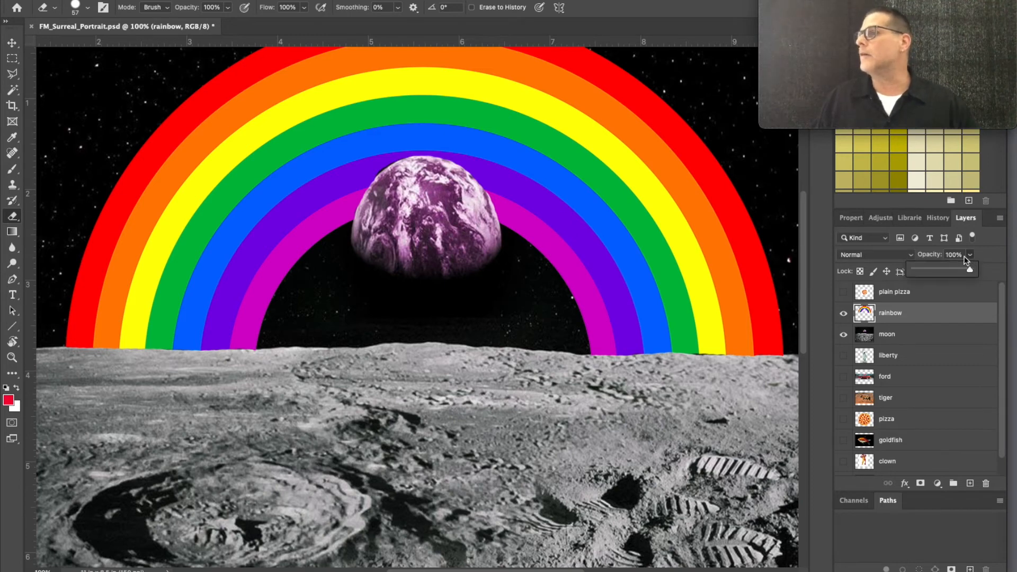
pyautogui.click(949, 270)
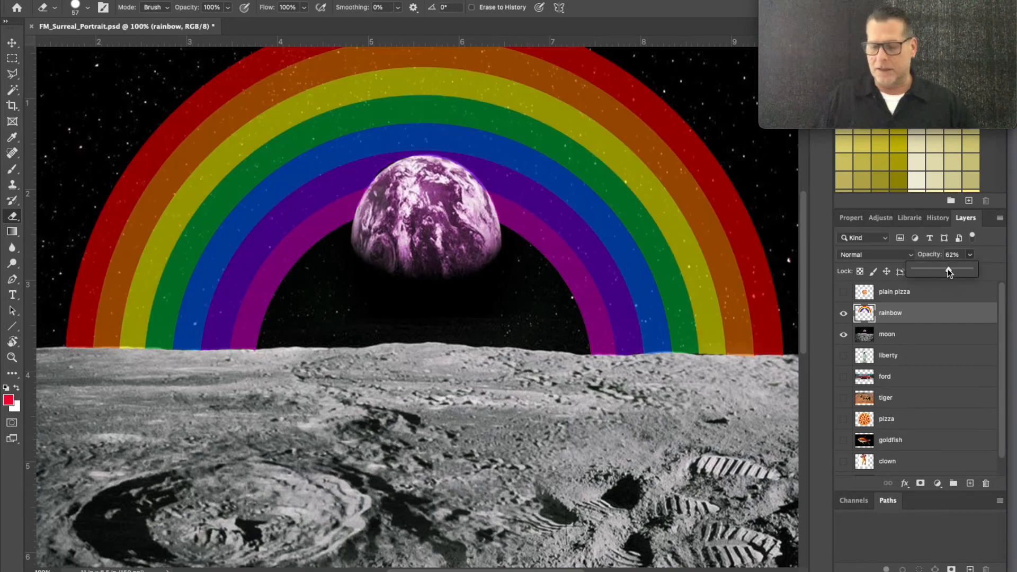
pyautogui.hotkey('ctrl', '-')
pyautogui.hotkey('ctrl', '-')
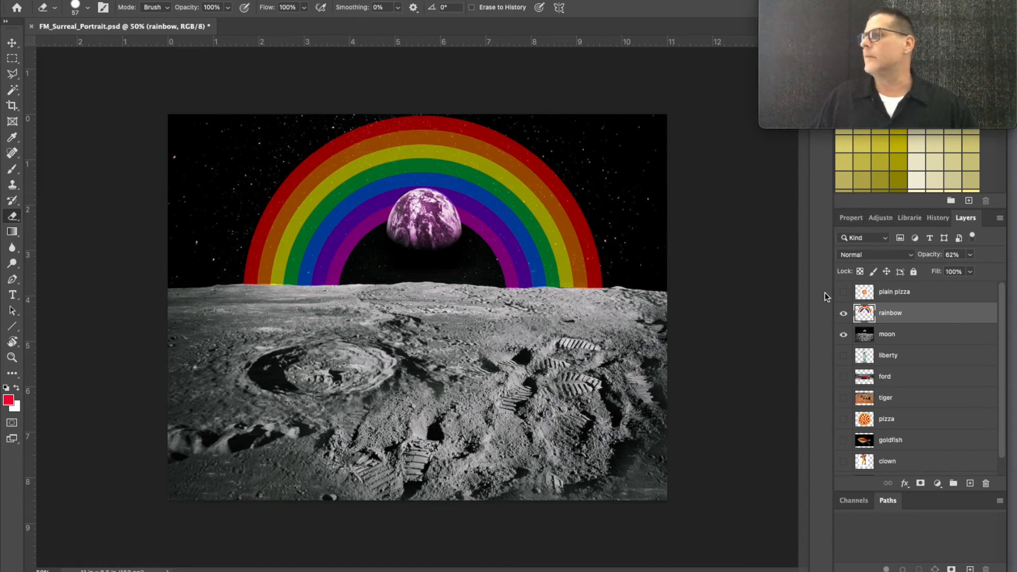
# - Preview and hide the plain pizza layer, and show the pepperoni pizza layer, moving it directly above the rainbow layer
pyautogui.click(843, 293)
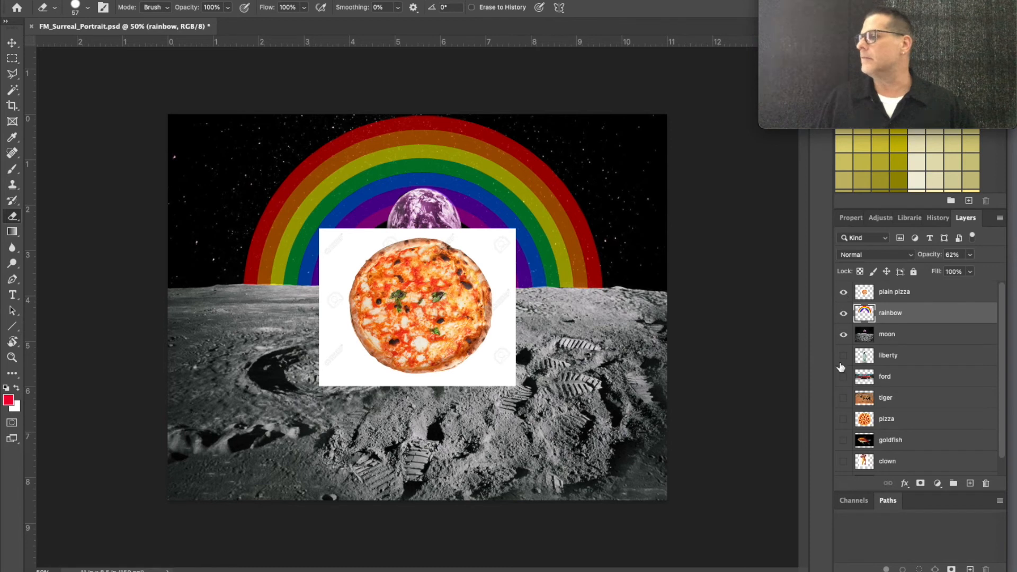
pyautogui.click(843, 292)
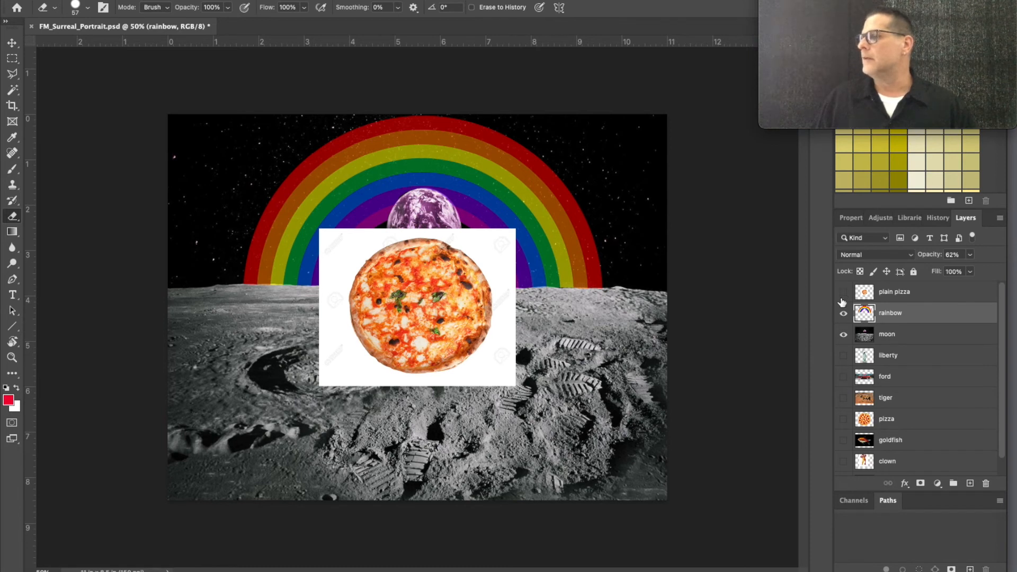
pyautogui.click(842, 420)
pyautogui.click(887, 420)
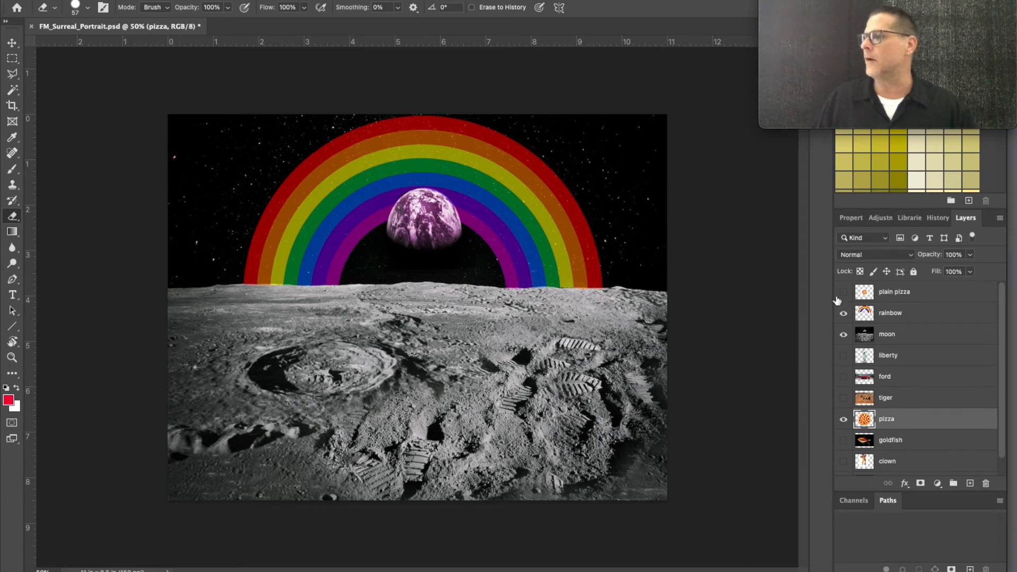
pyautogui.moveTo(893, 423); pyautogui.dragTo(894, 312)
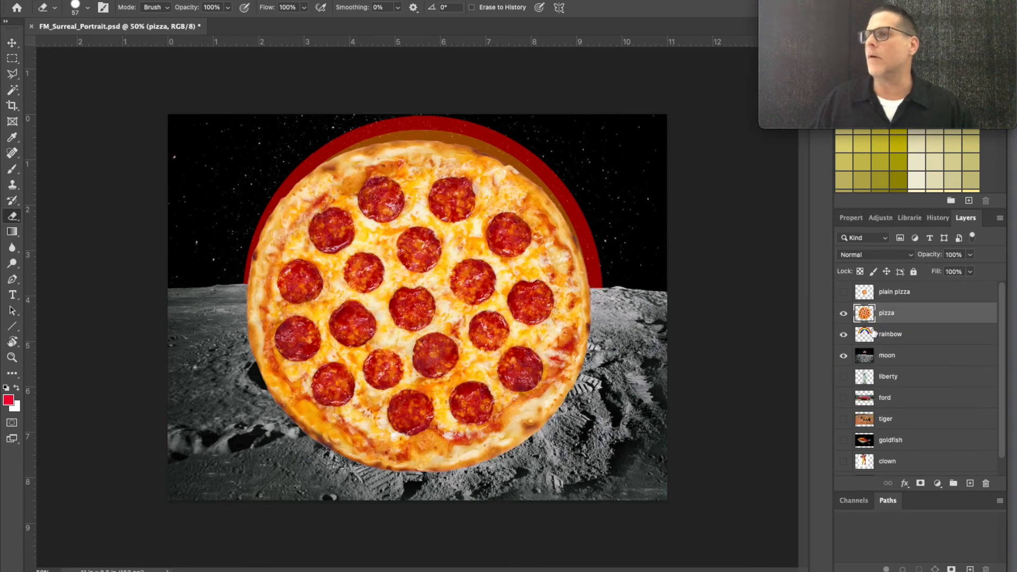
# - Scale the pepperoni pizza down proportionally to just cover the planet and place it over the planet beneath the rainbow's arch
pyautogui.hotkey('ctrl', 't')
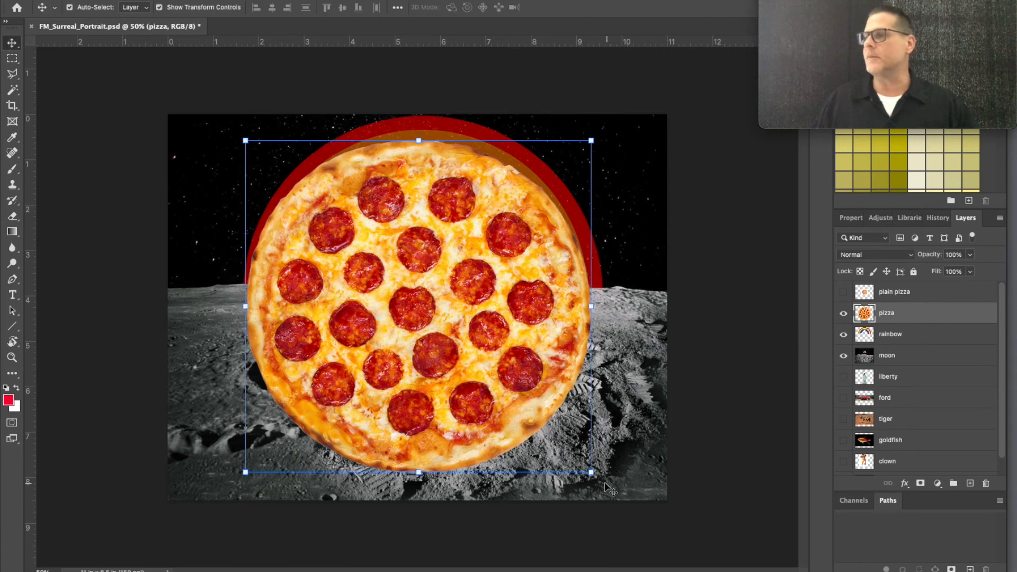
pyautogui.moveTo(591, 471); pyautogui.dragTo(492, 449)
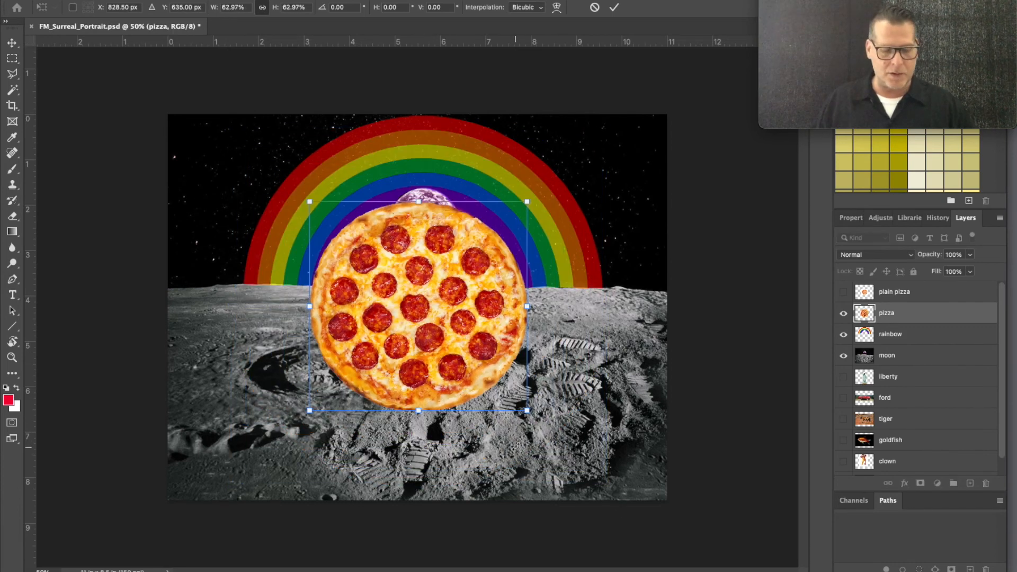
pyautogui.moveTo(528, 412); pyautogui.dragTo(449, 431)
pyautogui.hotkey('ctrl', 'z')
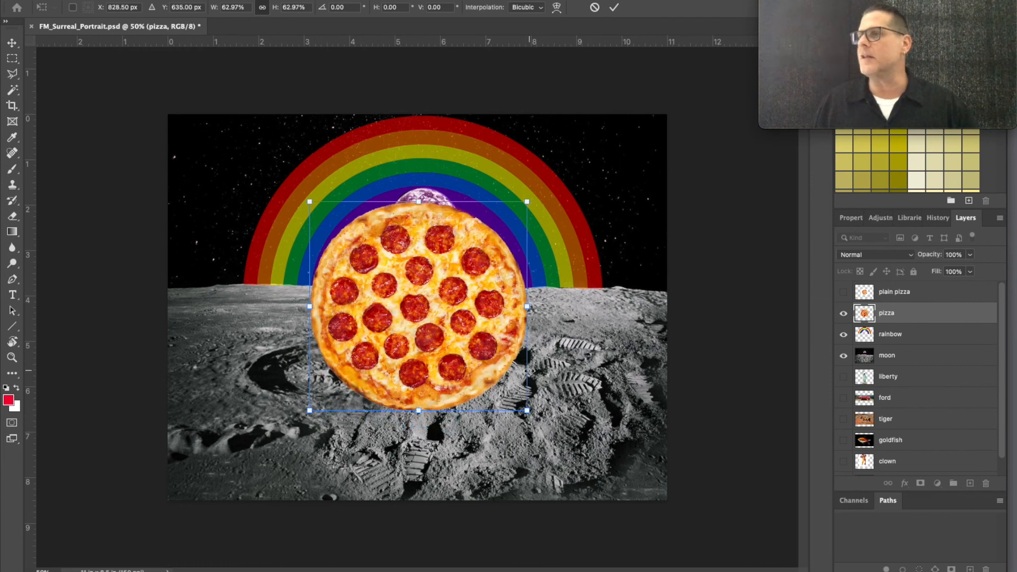
pyautogui.moveTo(528, 412); pyautogui.dragTo(473, 259)
pyautogui.moveTo(393, 258); pyautogui.dragTo(431, 246)
pyautogui.press('Return')
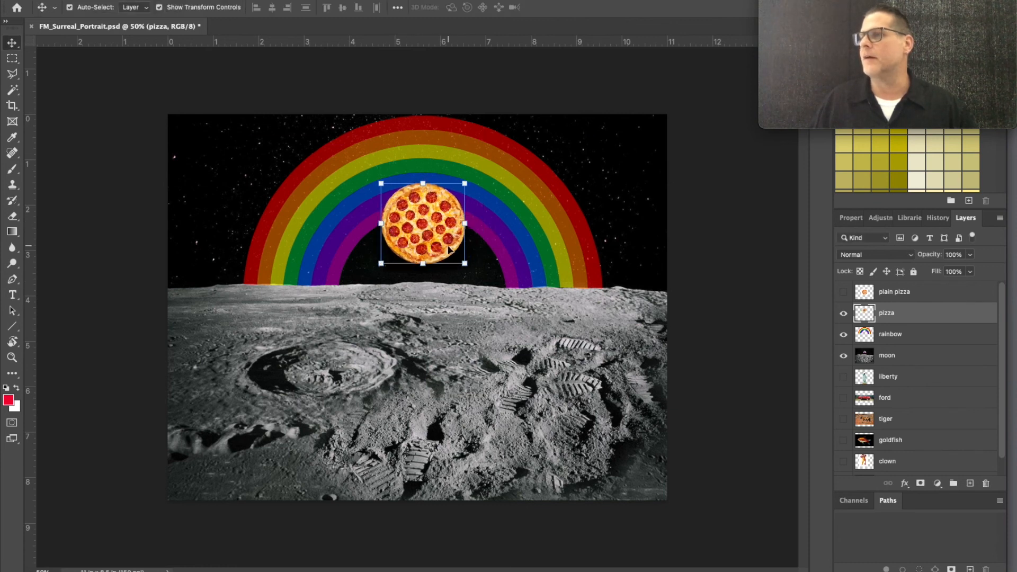
pyautogui.click(499, 255)
pyautogui.click(651, 335)
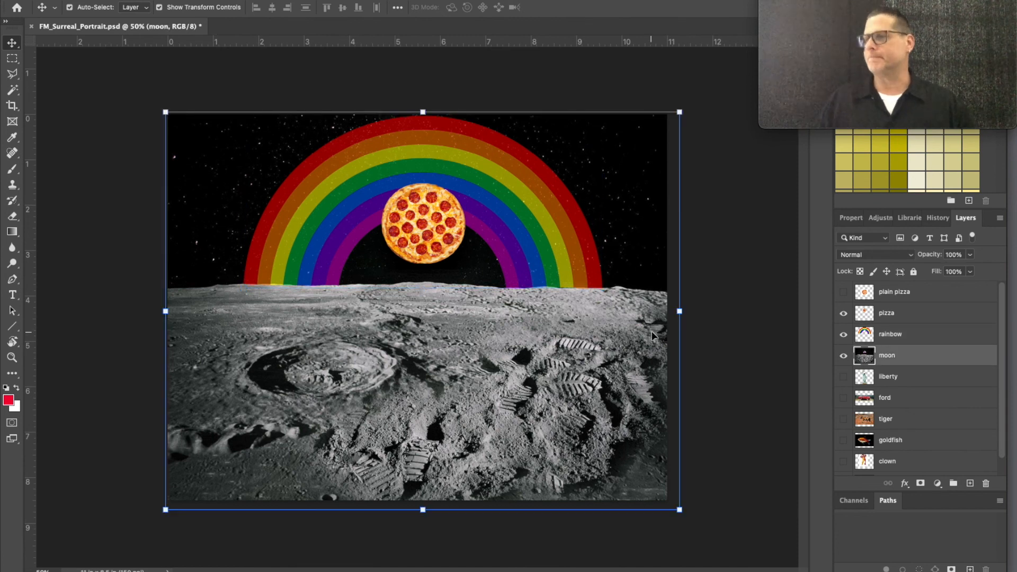